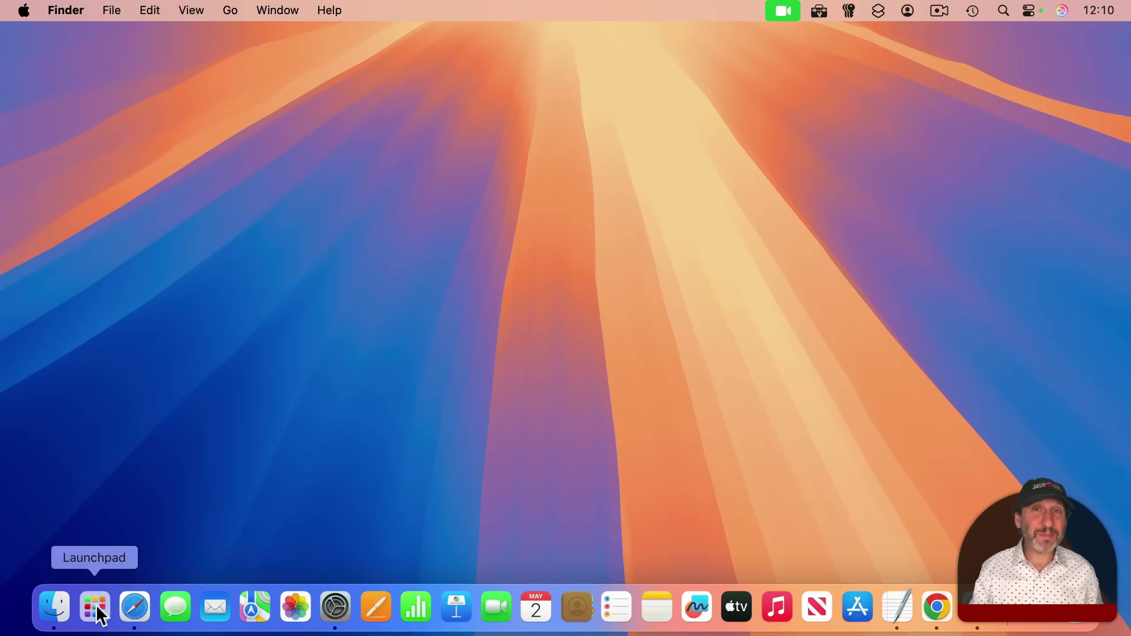
# Step: Glance at Launchpad, then open a new Finder window on the main Applications folder
pyautogui.click(95, 608)
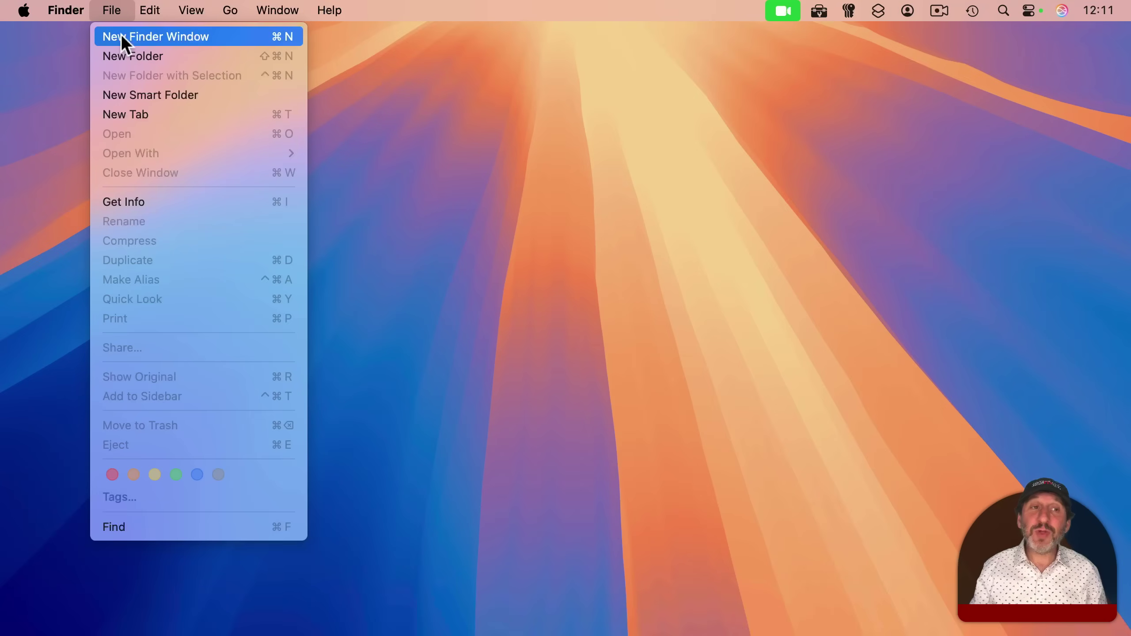
pyautogui.click(121, 34)
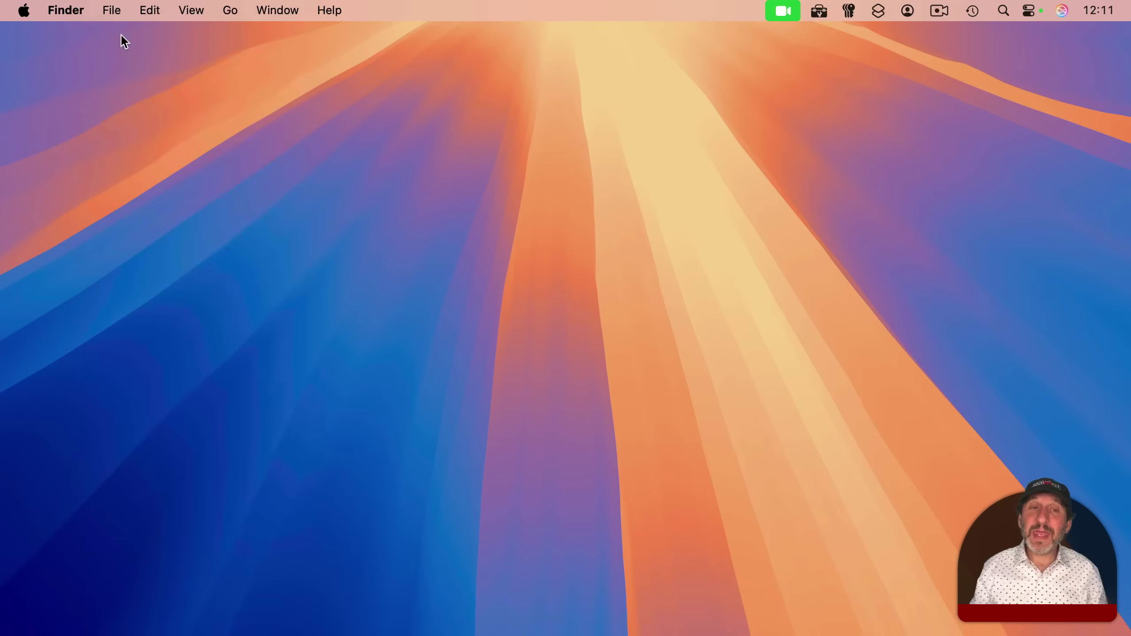
pyautogui.click(233, 10)
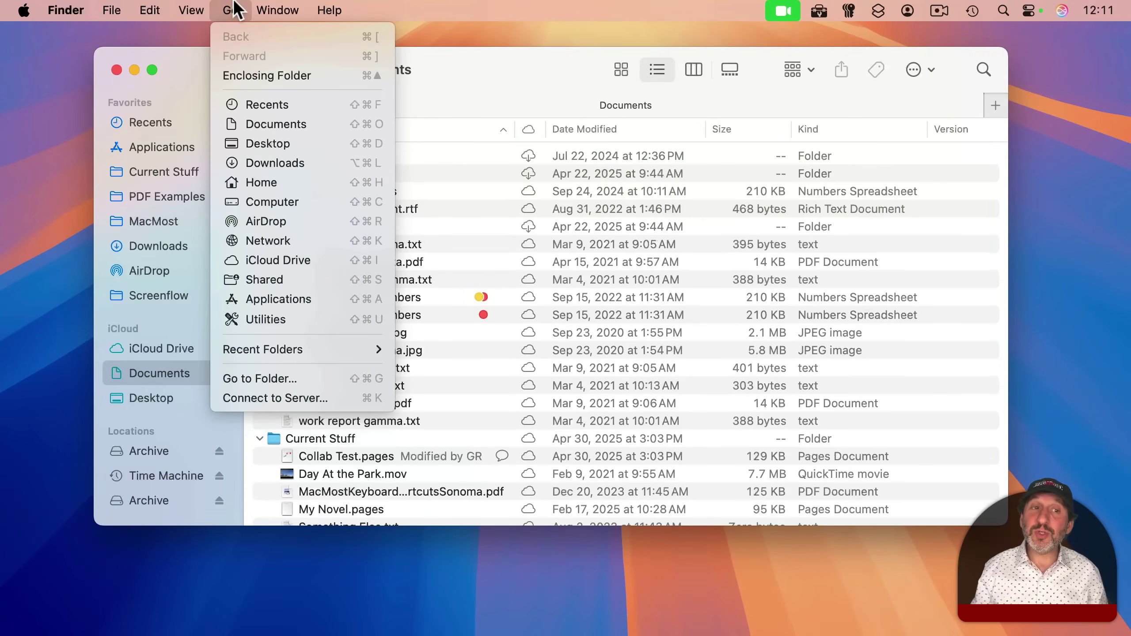
pyautogui.click(391, 369)
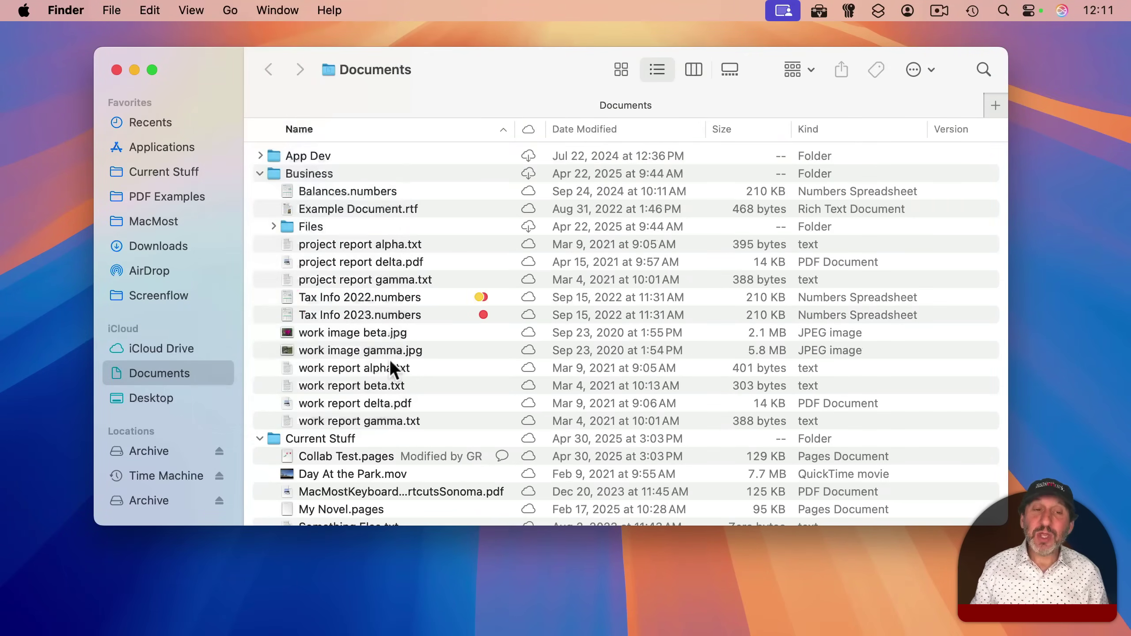
pyautogui.scroll(-5, 352, 345)
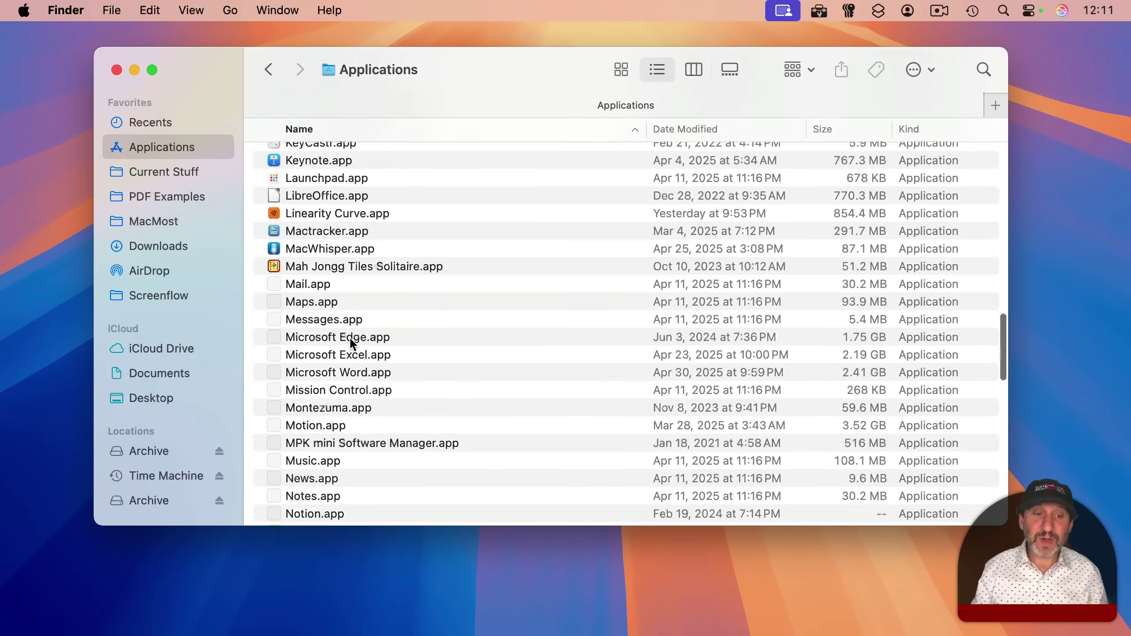
pyautogui.scroll(-10, 350, 342)
pyautogui.scroll(-5, 351, 343)
pyautogui.scroll(-3, 350, 343)
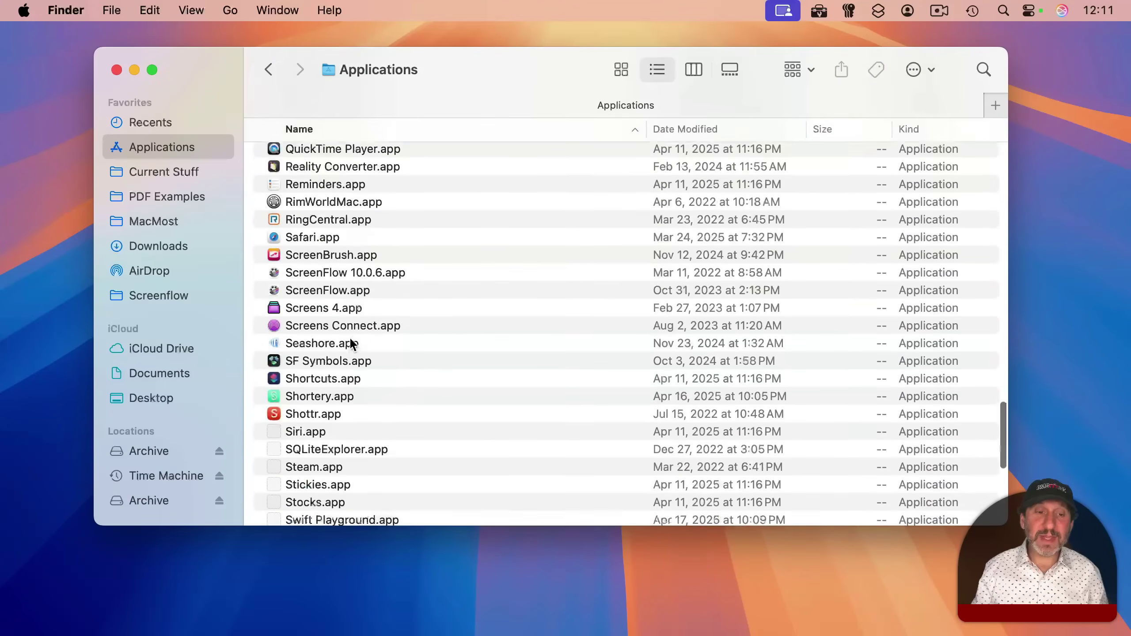
pyautogui.scroll(-1, 351, 343)
pyautogui.scroll(-2, 350, 343)
pyautogui.scroll(-1, 348, 344)
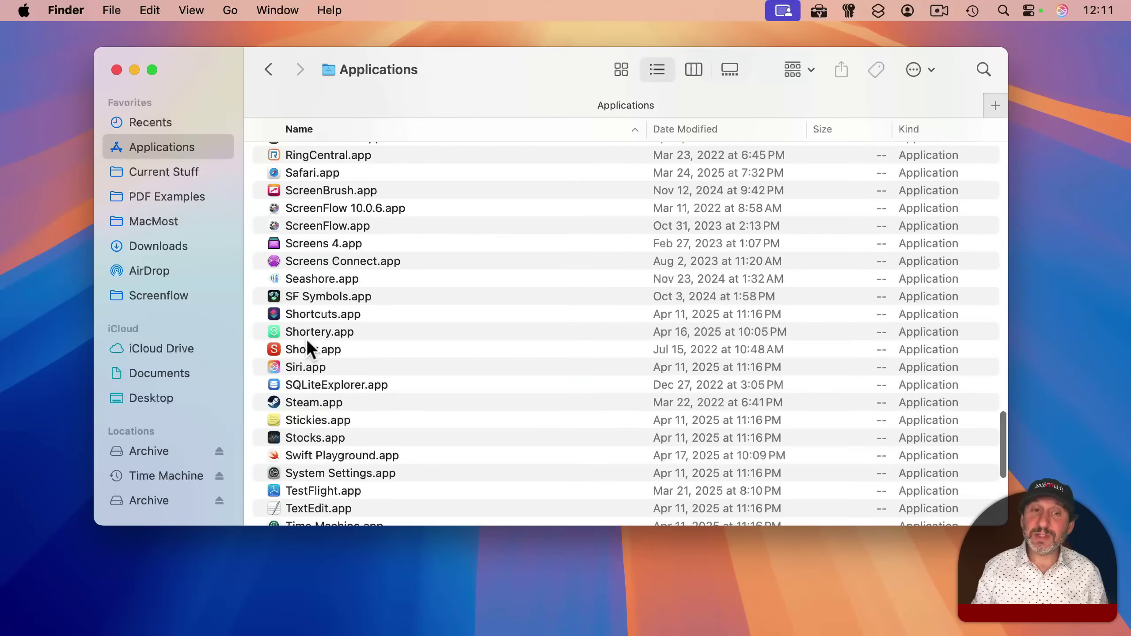
pyautogui.click(230, 10)
# Step: Open Applications in the home folder and expand Chrome Apps to show Docs, Gmail, Sheets
pyautogui.click(258, 181)
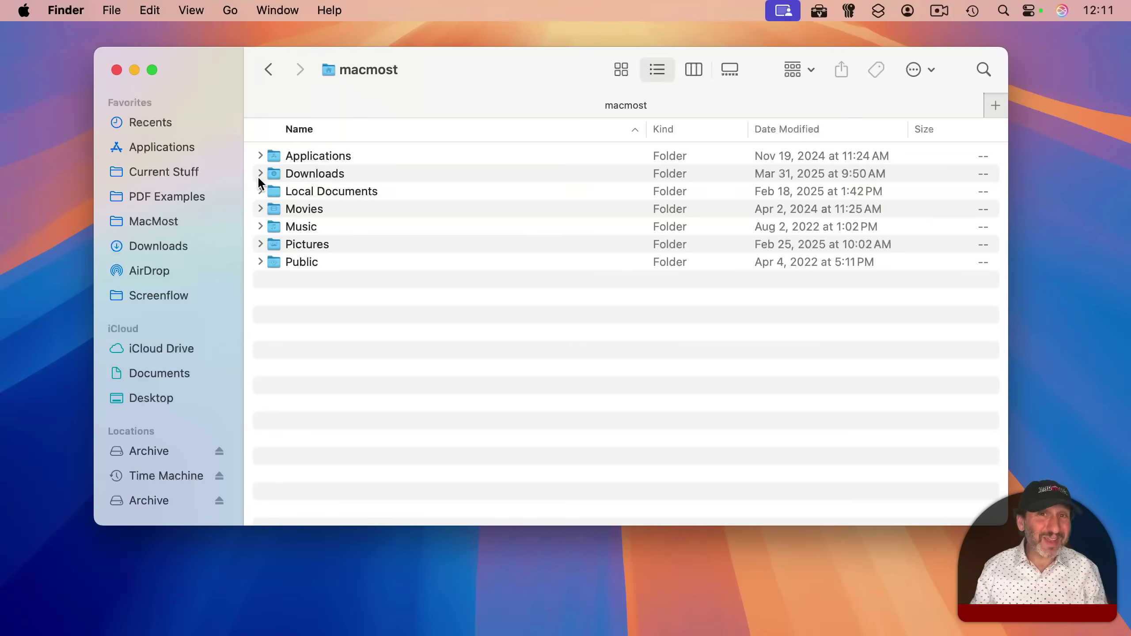
pyautogui.doubleClick(311, 158)
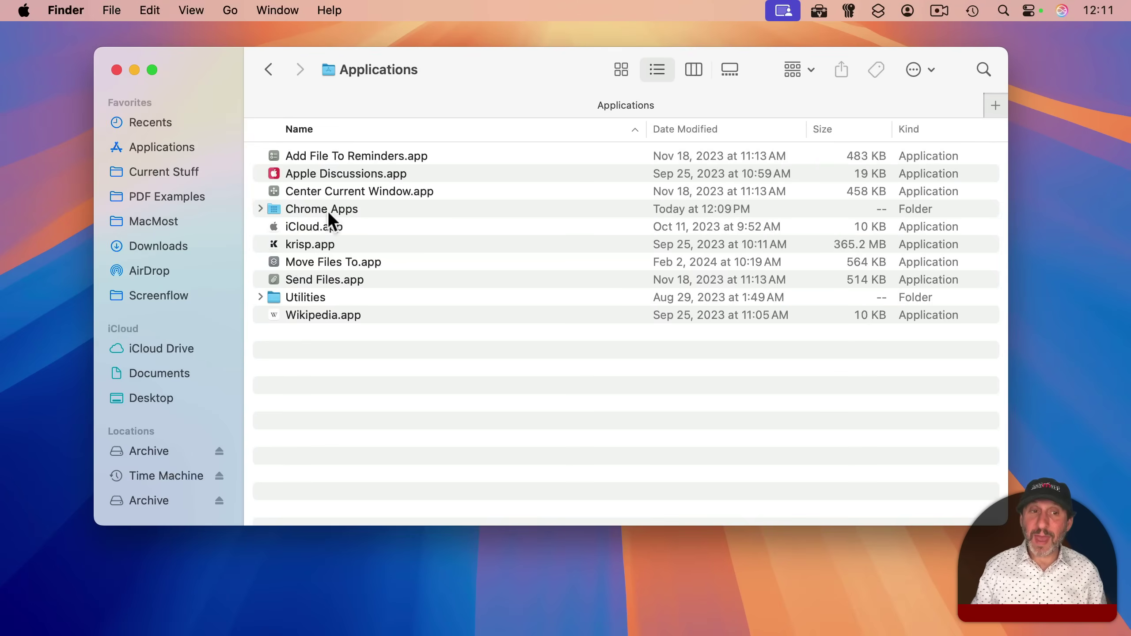
pyautogui.click(259, 209)
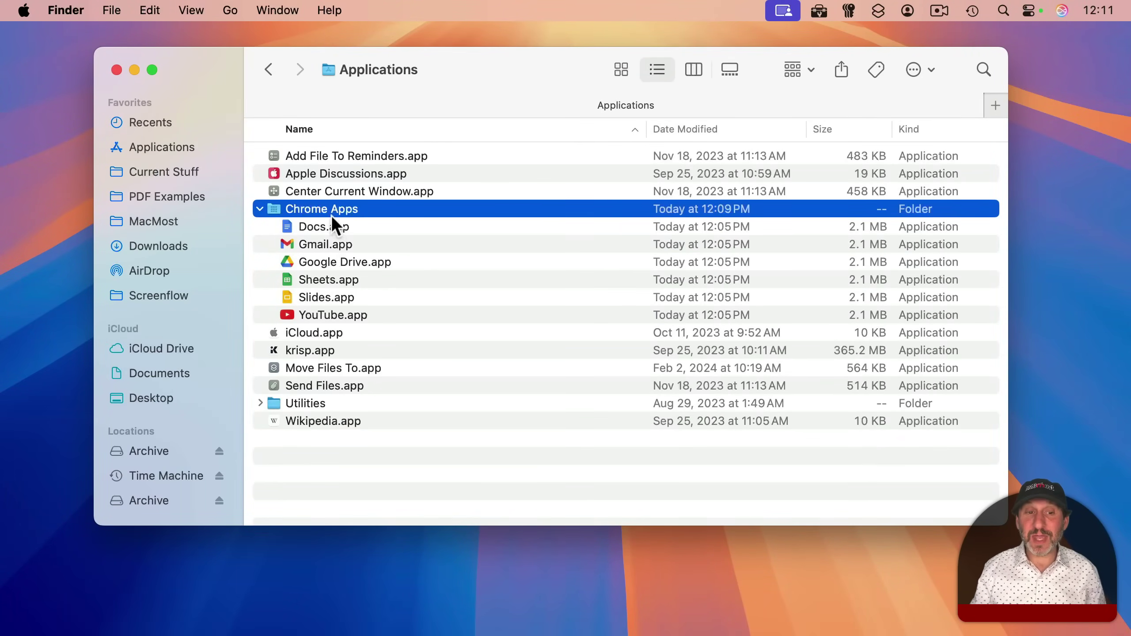
# Step: Select Sheets.app, then the Chrome Apps folder, in the Finder list
pyautogui.click(304, 280)
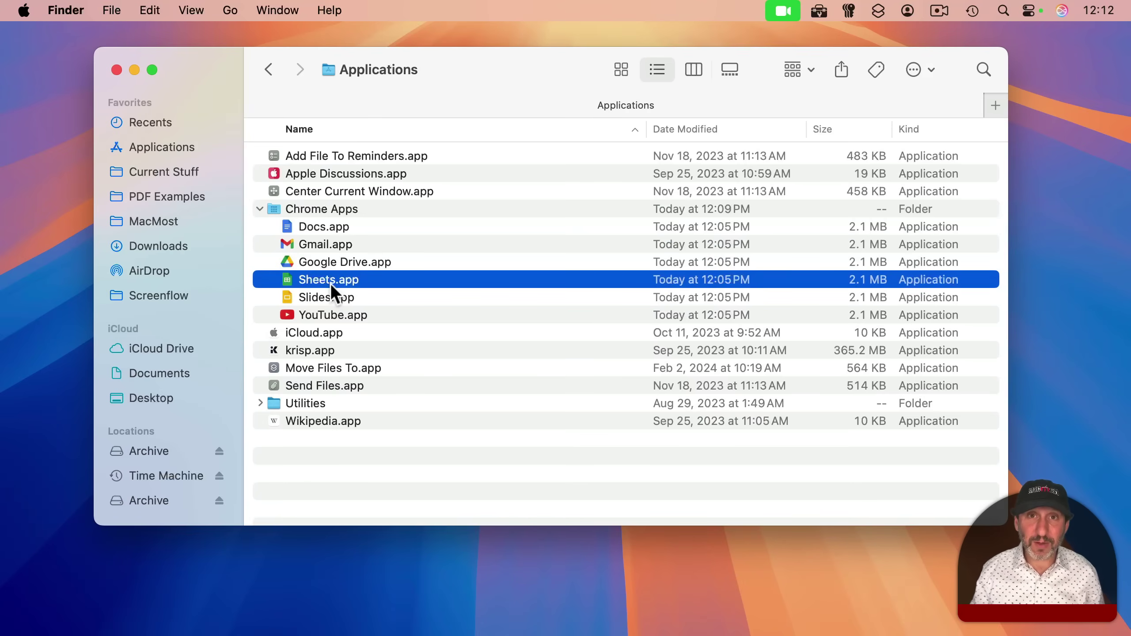
pyautogui.click(304, 212)
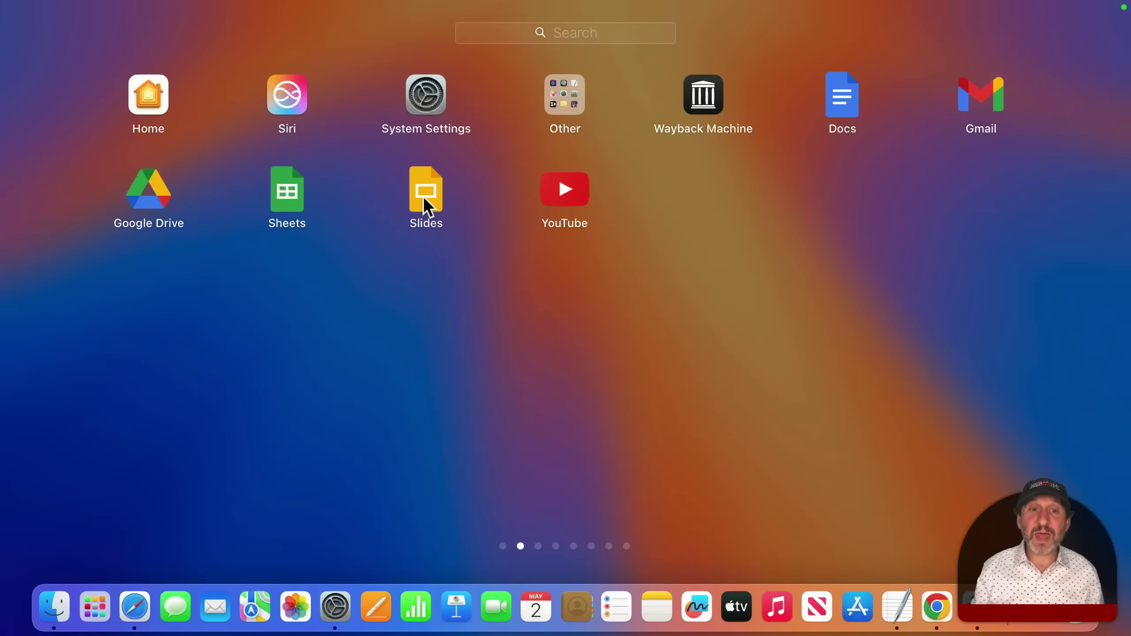
pyautogui.click(423, 193)
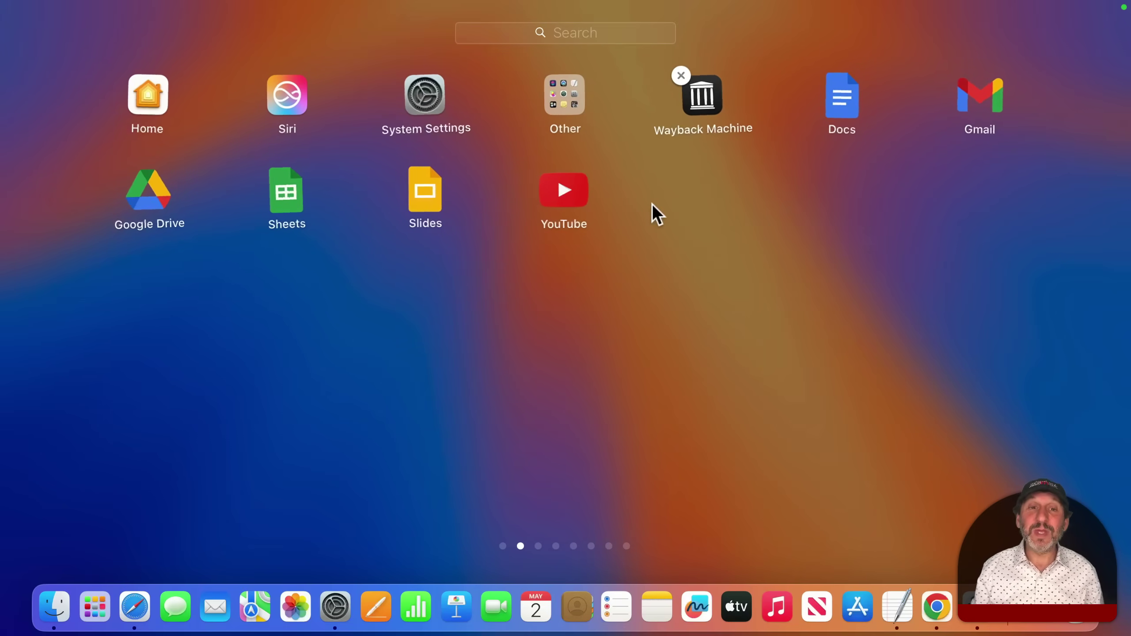
pyautogui.click(651, 203)
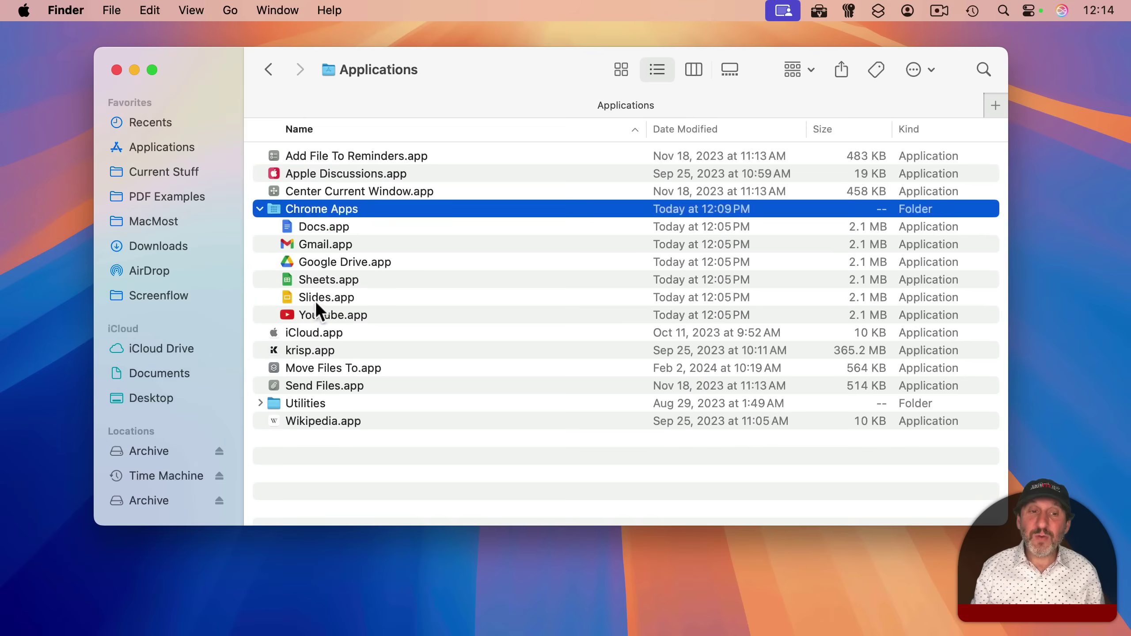
# Step: Drag Slides.app to the Trash, confirm it's gone in Launchpad, and return to Finder
pyautogui.click(318, 299)
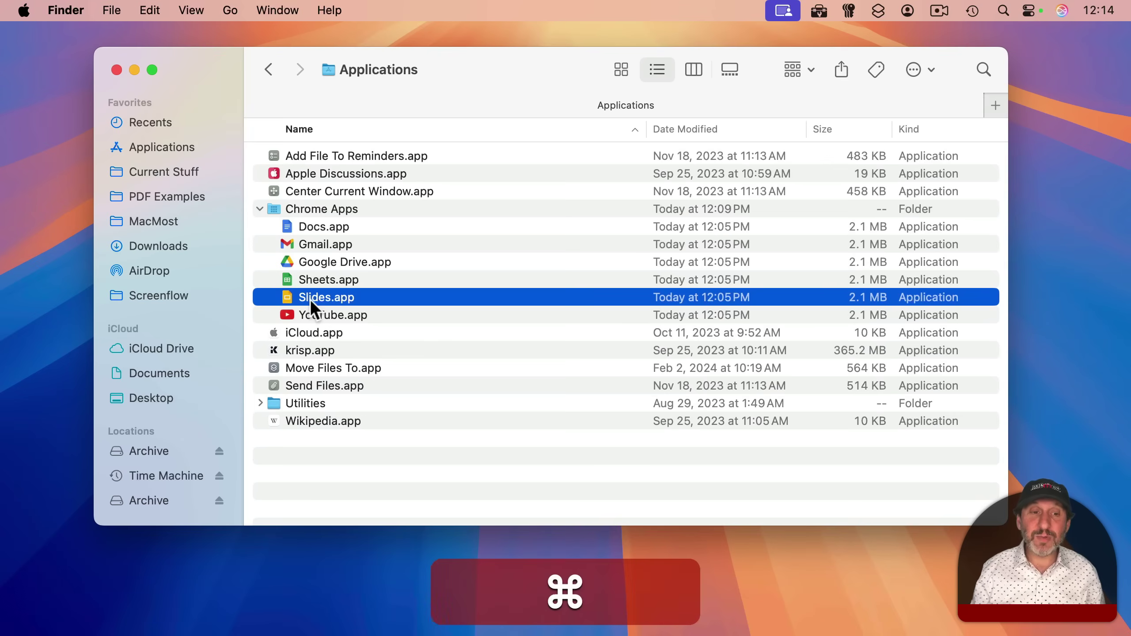
pyautogui.moveTo(310, 298)
pyautogui.mouseDown()
pyautogui.moveTo(1069, 629)
pyautogui.moveTo(1096, 610)
pyautogui.mouseUp()
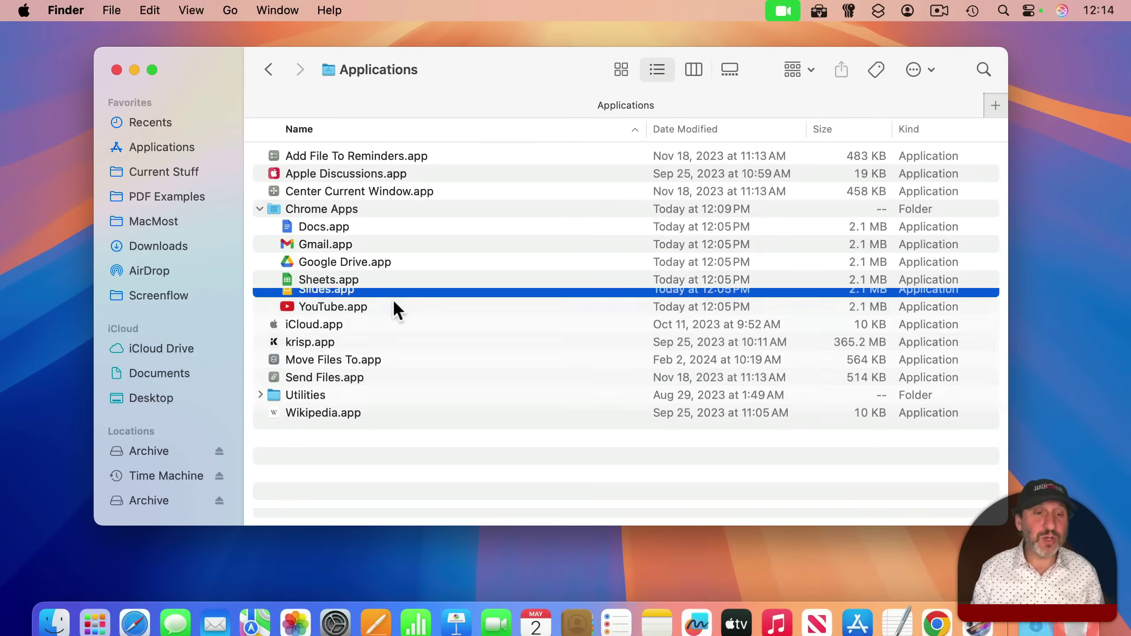
pyautogui.click(96, 609)
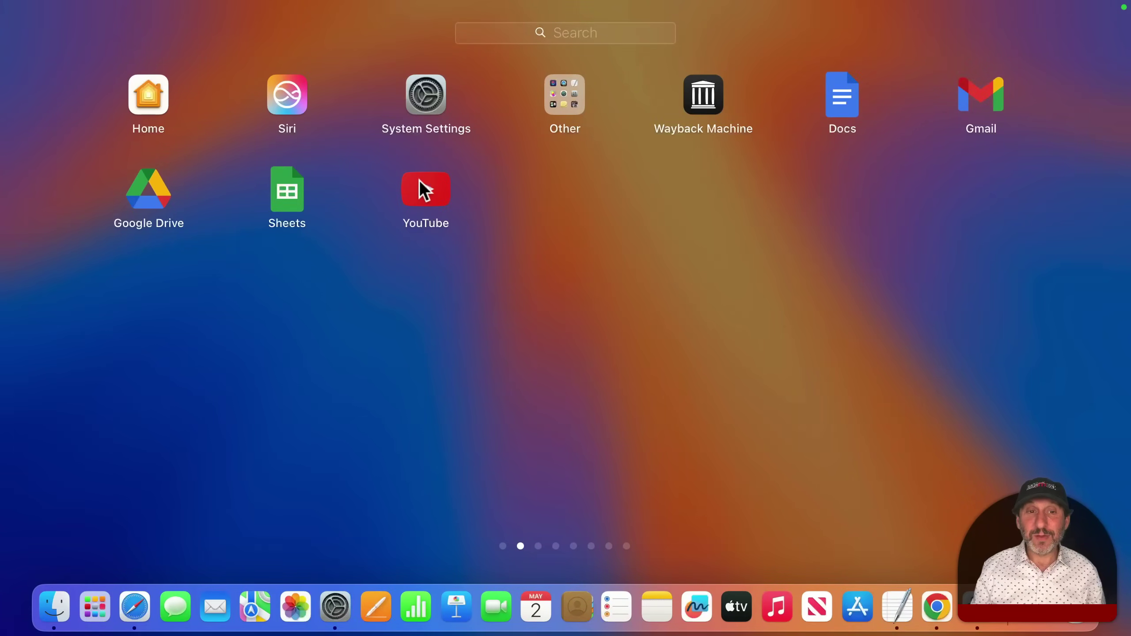
pyautogui.click(398, 220)
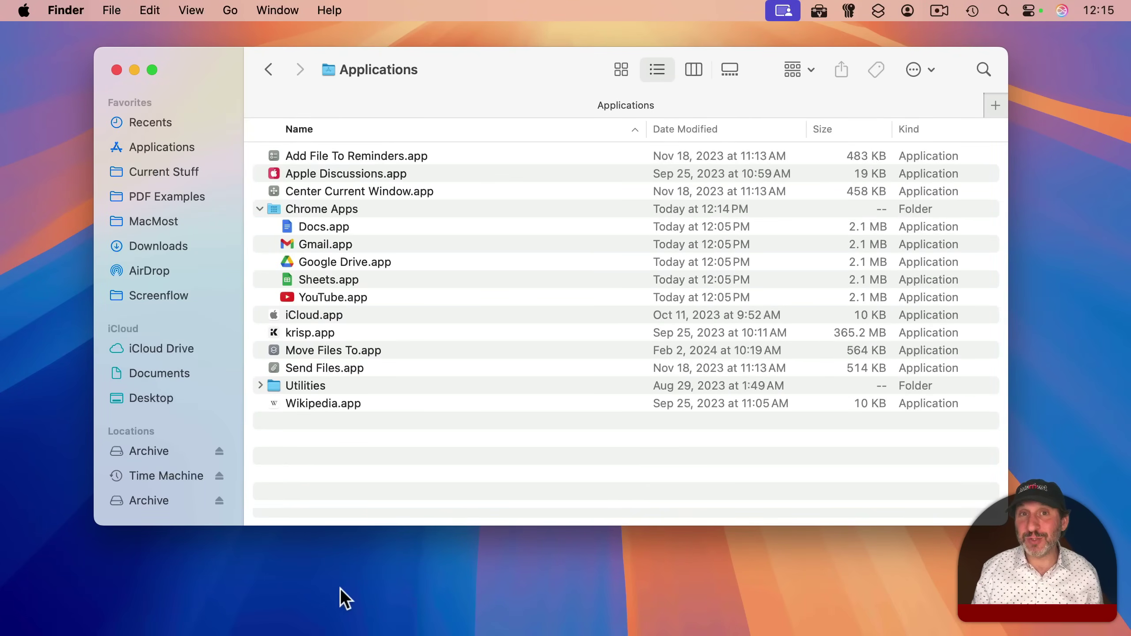
# Step: Launch Google Chrome from Launchpad search and load the chrome://apps page
pyautogui.press('F4')
pyautogui.write('chro')
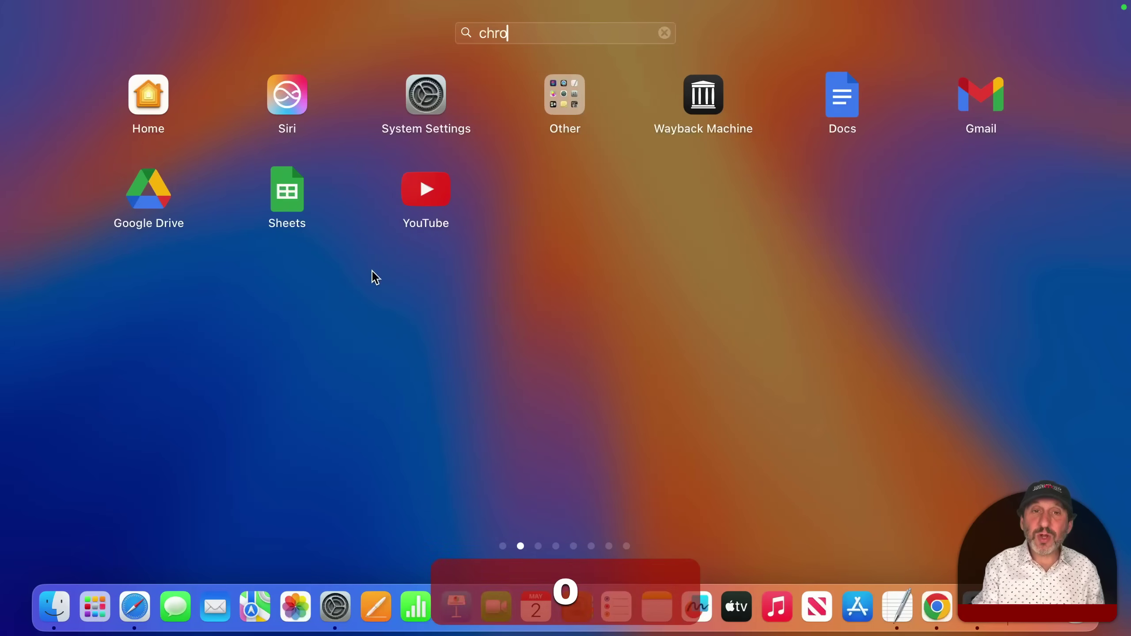
pyautogui.write('me')
pyautogui.press('Return')
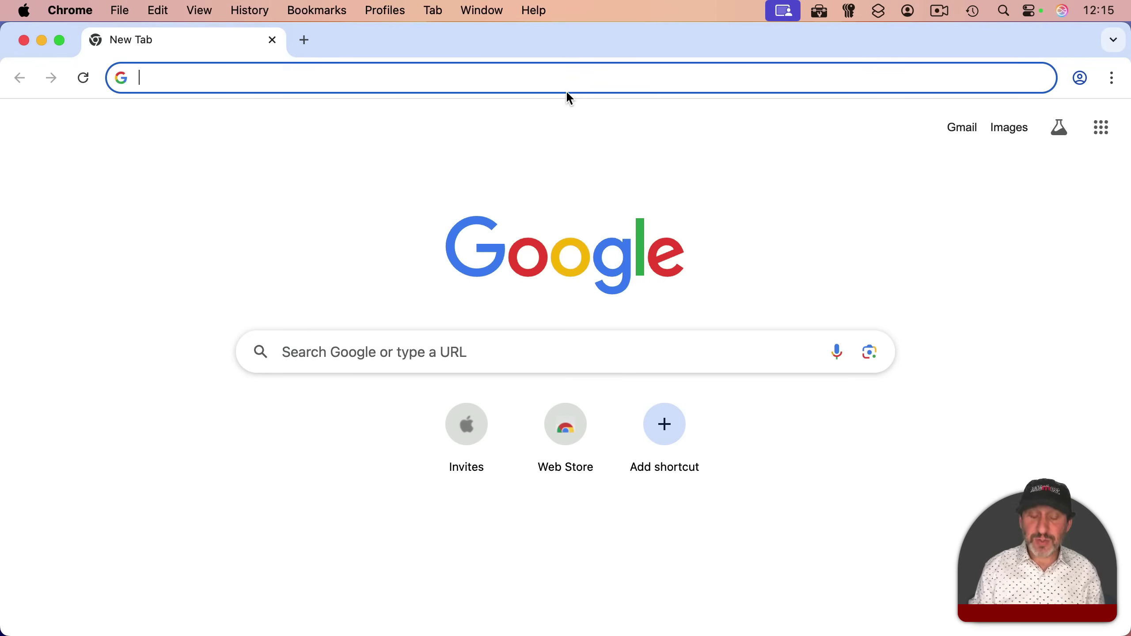
pyautogui.write('chrome:')
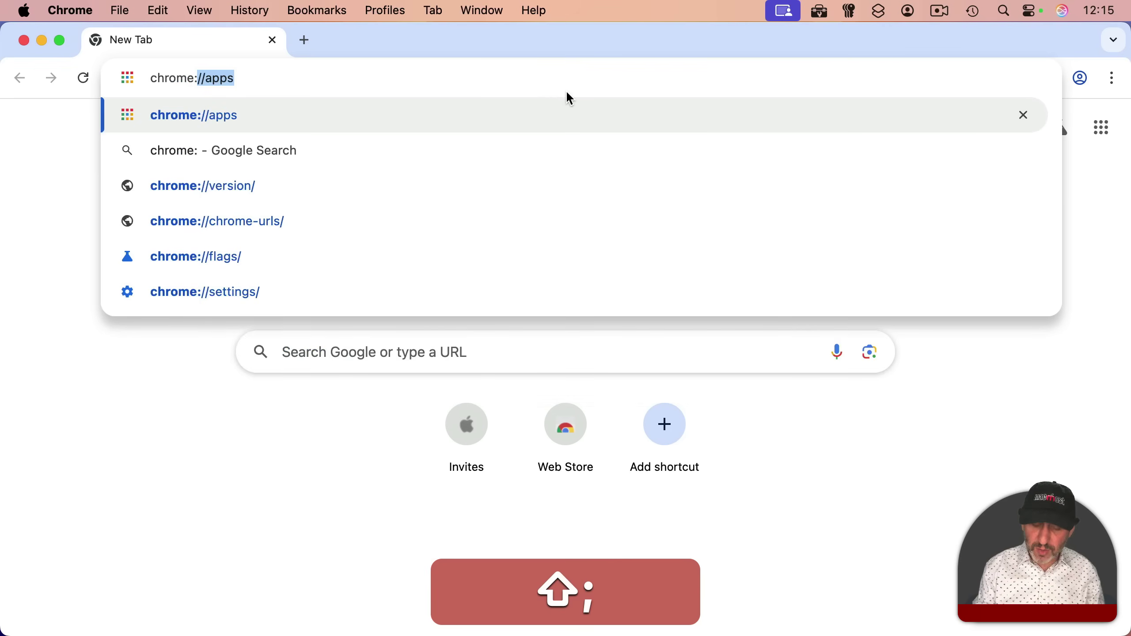
pyautogui.write('//apps')
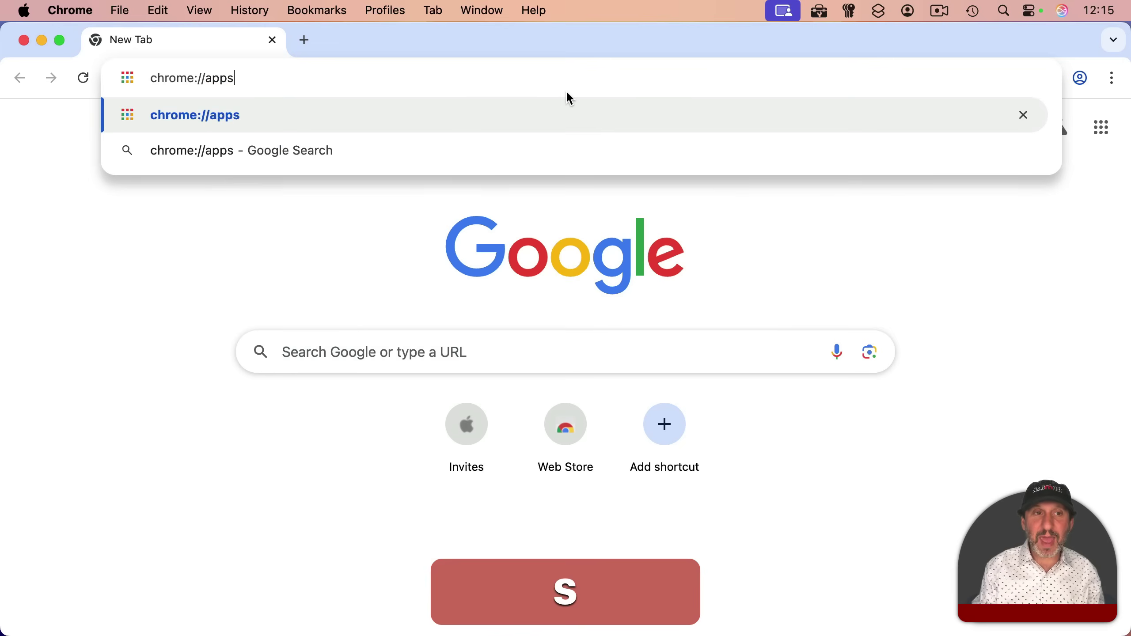
pyautogui.press('Return')
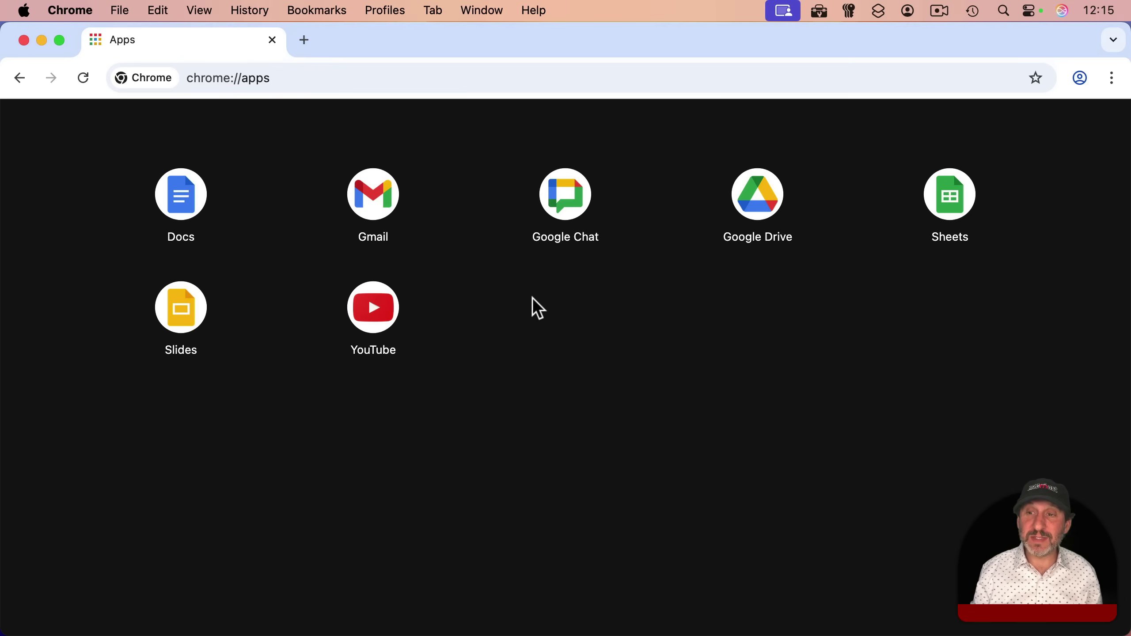
# Step: Uninstall the Sheets web app through its App settings and confirm the removal
pyautogui.rightClick(948, 194)
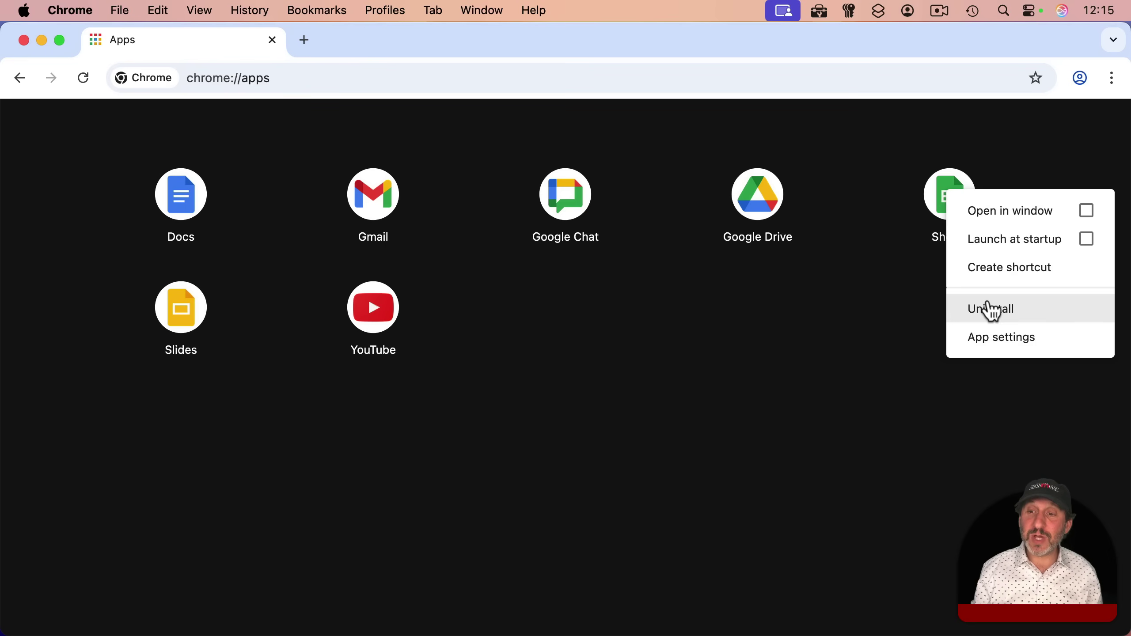
pyautogui.click(996, 337)
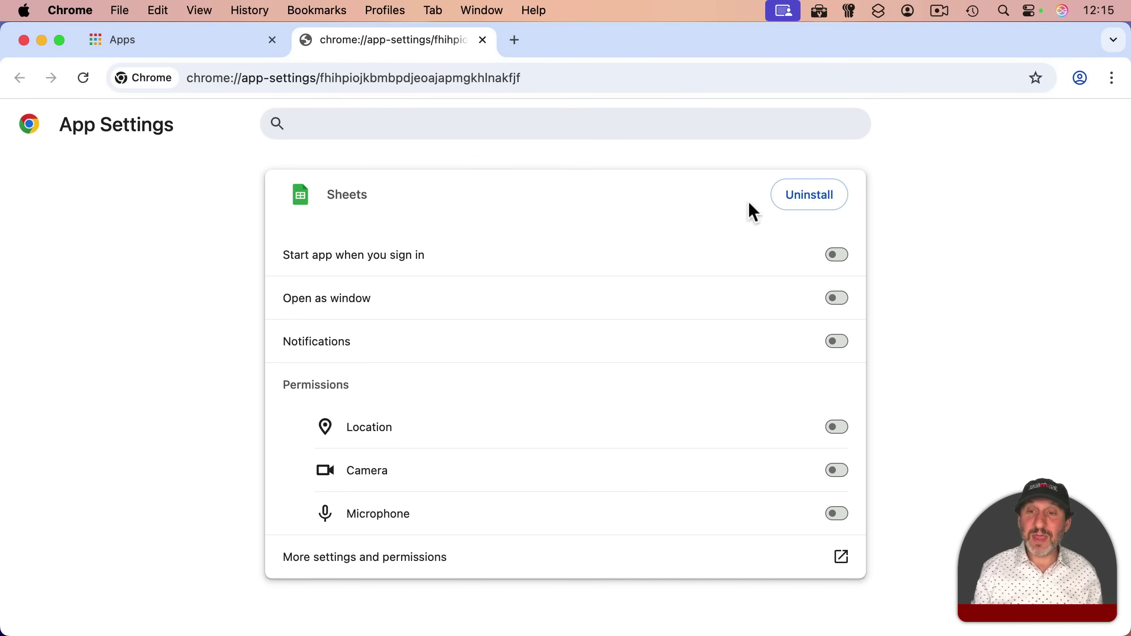
pyautogui.click(808, 196)
pyautogui.click(710, 386)
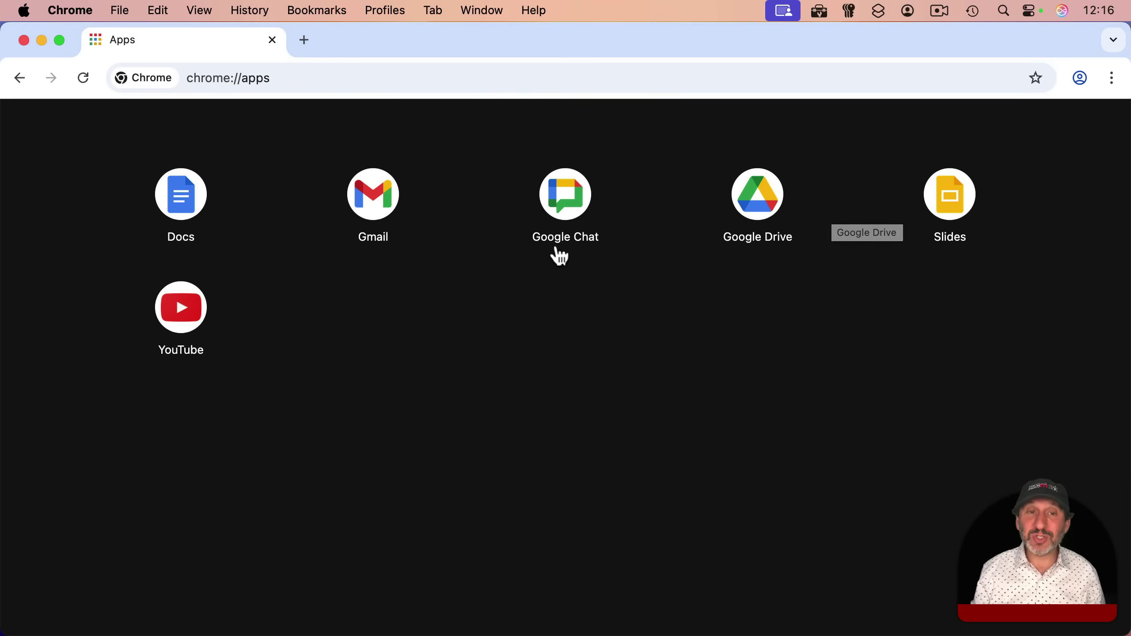
# Step: Select Chrome Apps in Finder, show its path, and verify Sheets is gone from Launchpad
pyautogui.click(51, 606)
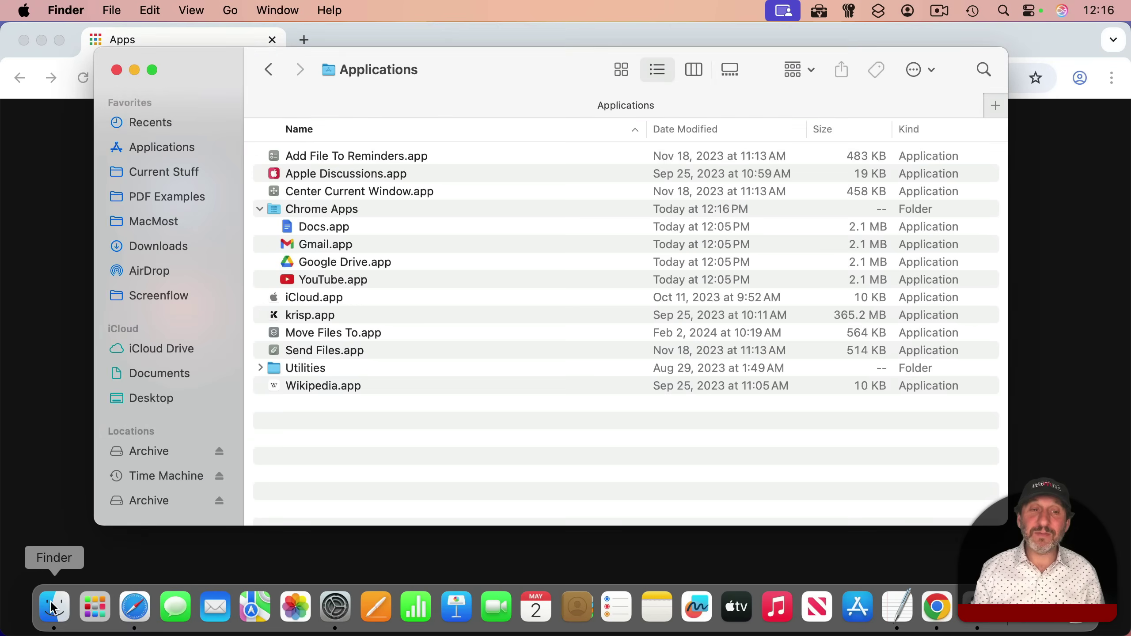
pyautogui.click(291, 212)
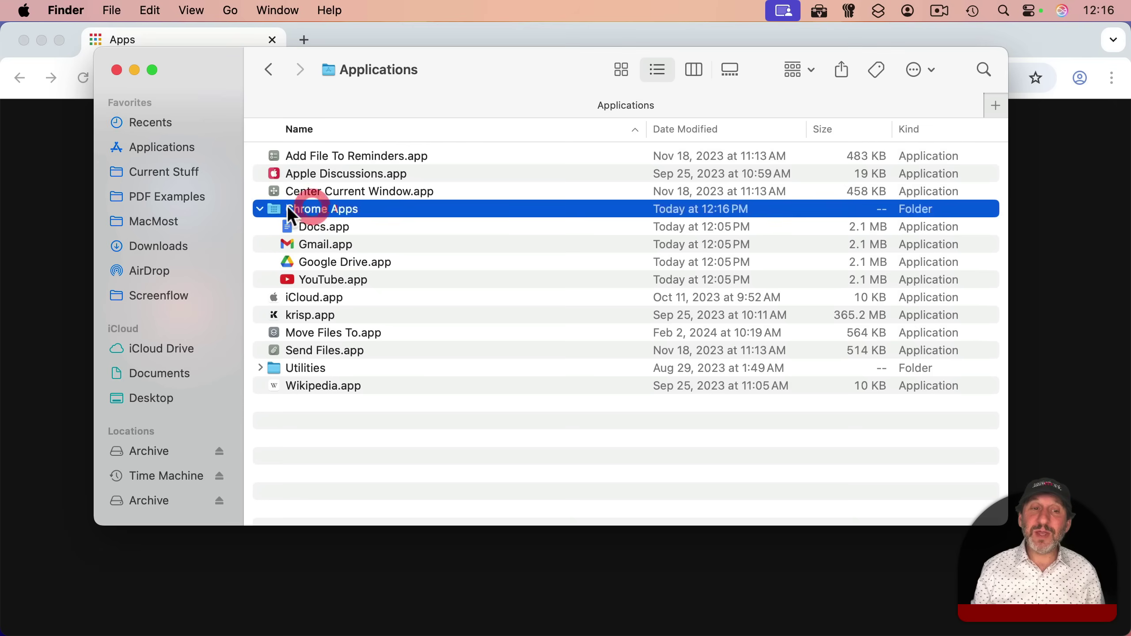
pyautogui.keyDown('super'); pyautogui.click(373, 68); pyautogui.keyUp('super')
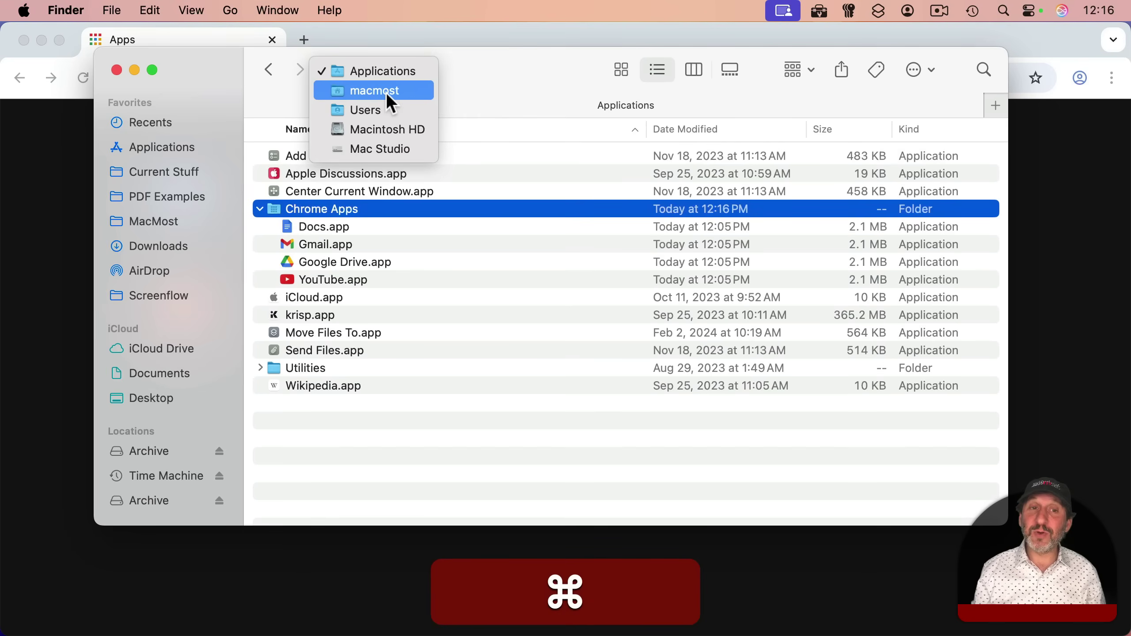
pyautogui.click(91, 613)
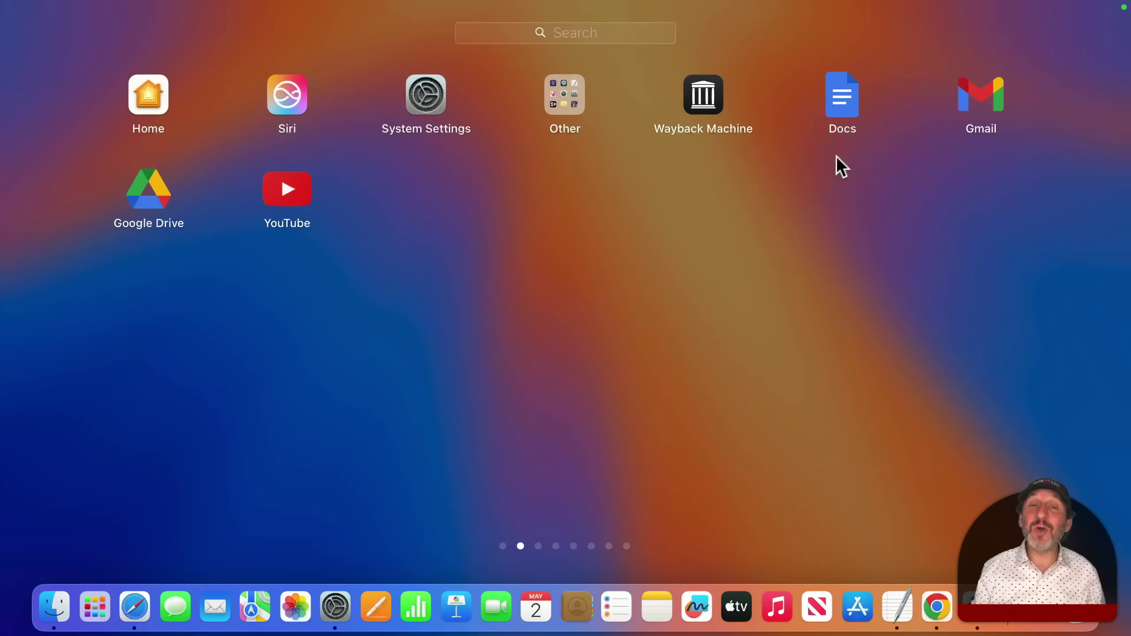
pyautogui.click(836, 155)
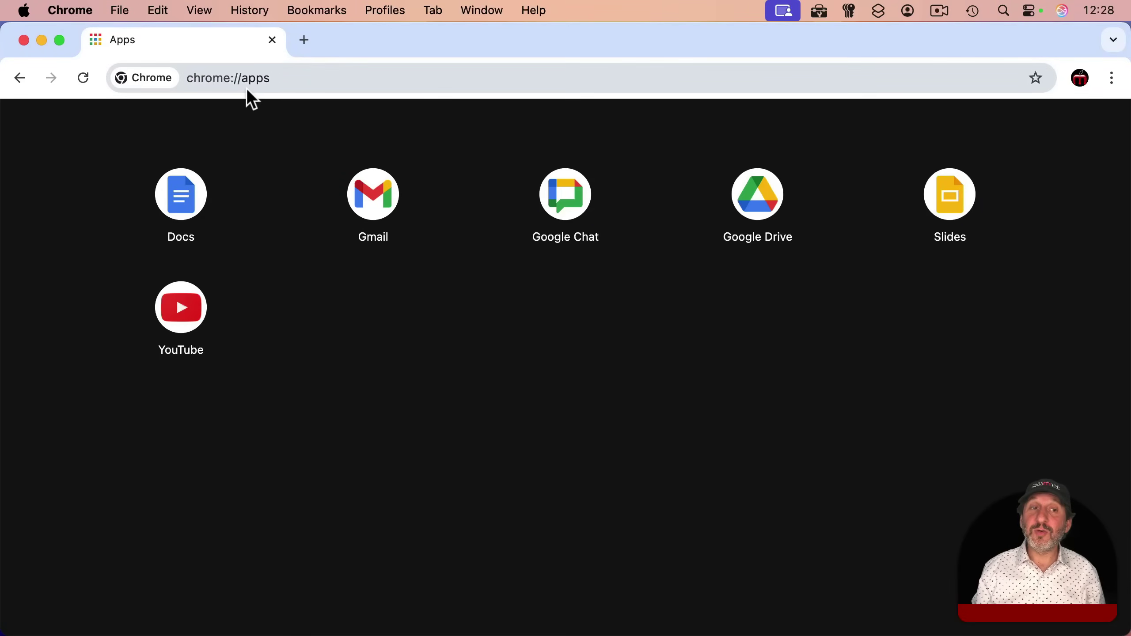
# Step: View the Slides app's options, then reopen Launchpad to review the remaining web apps
pyautogui.rightClick(950, 207)
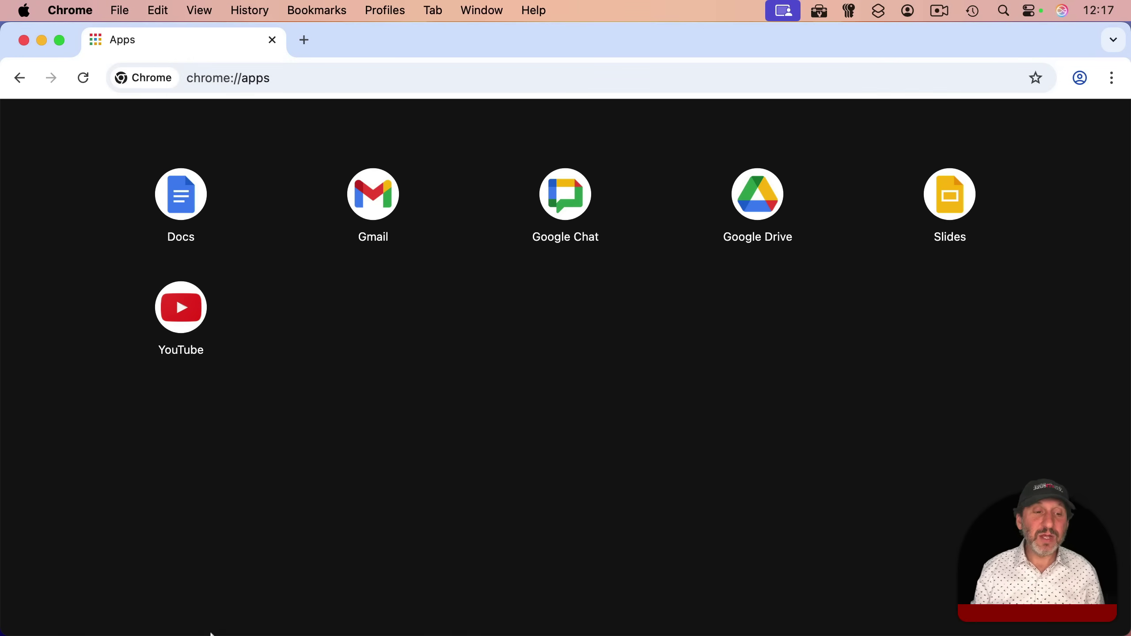
pyautogui.click(95, 609)
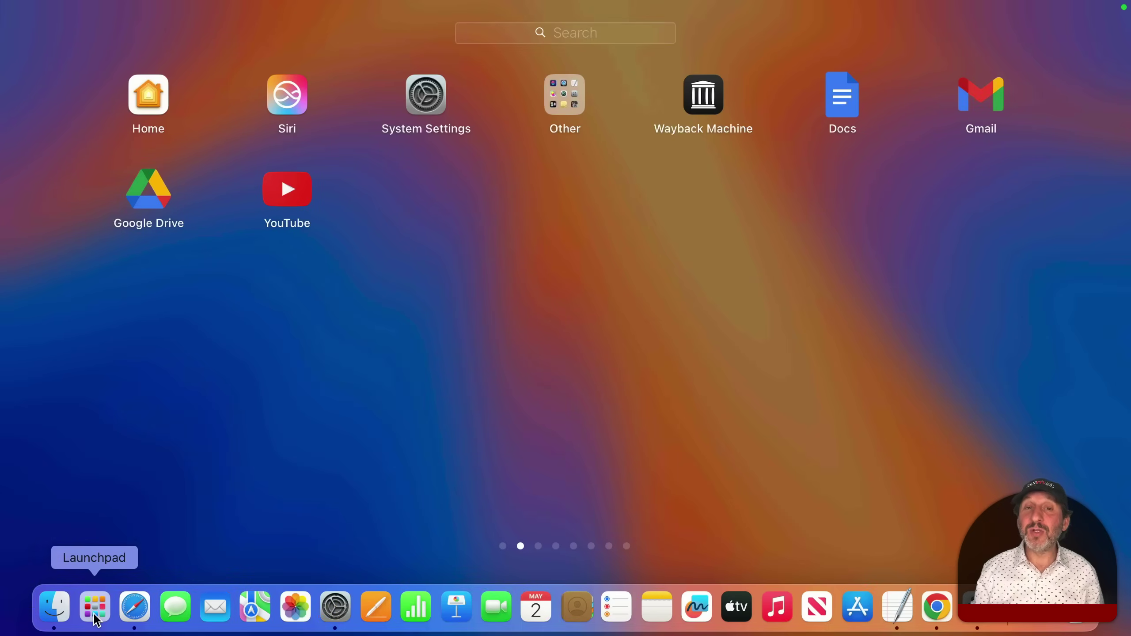